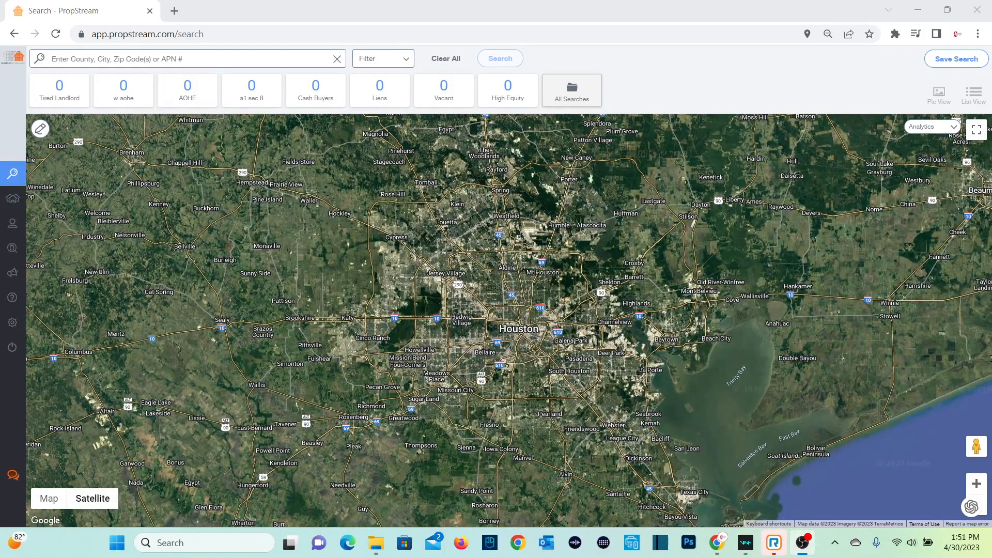
Step: Search for properties in Houston, TX and limit them to homes that are not owner occupied
{"action": "left_click", "coordinate": [181, 59]}
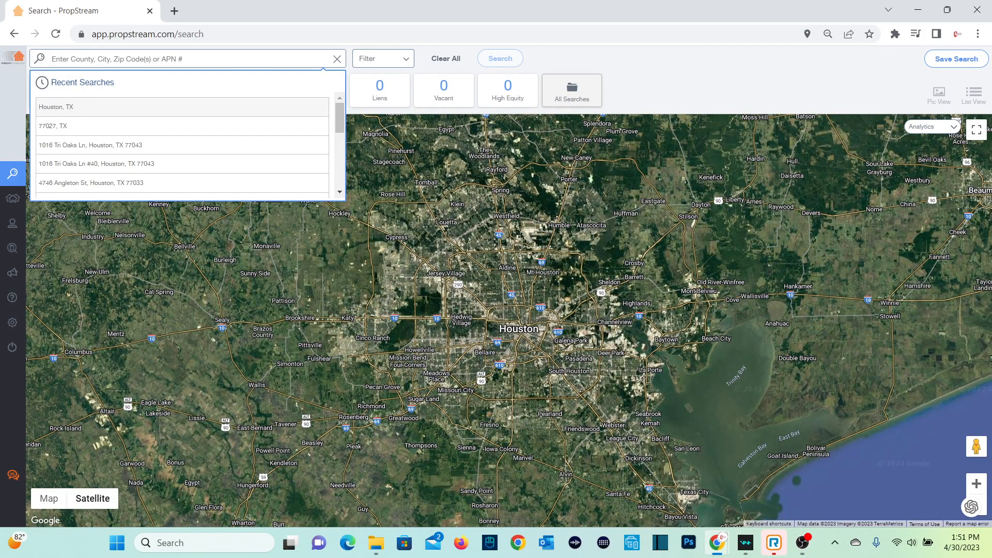
{"action": "left_click", "coordinate": [55, 107]}
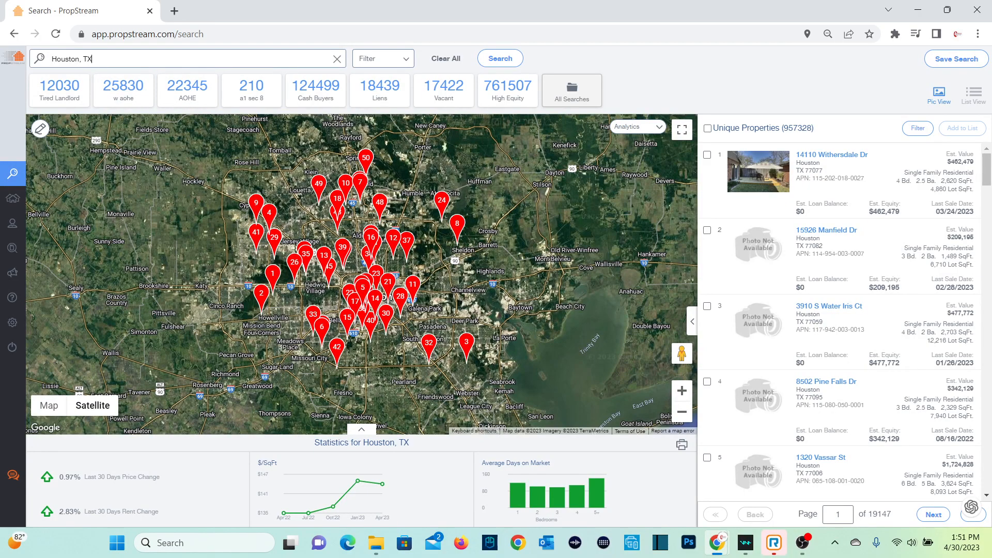
{"action": "left_click", "coordinate": [383, 59]}
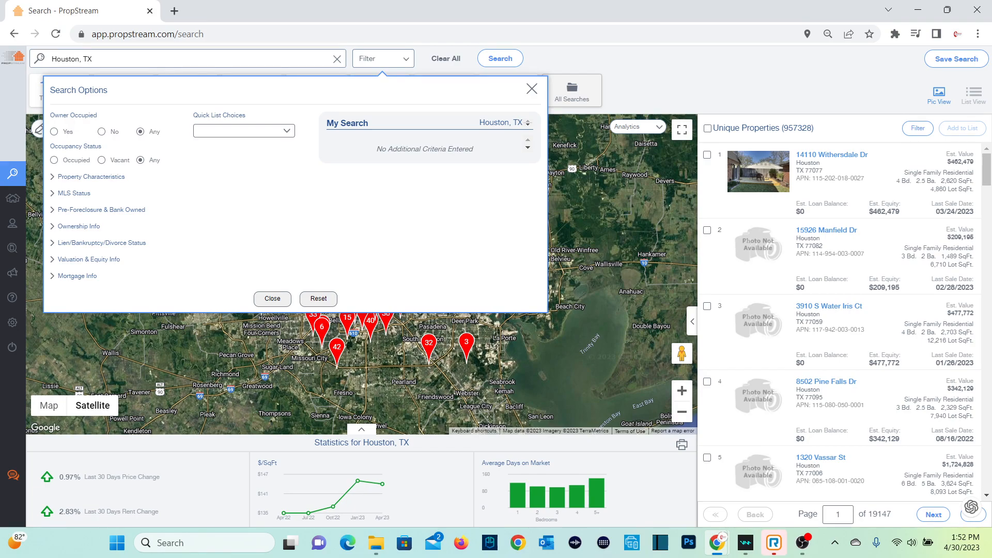
{"action": "left_click", "coordinate": [102, 132]}
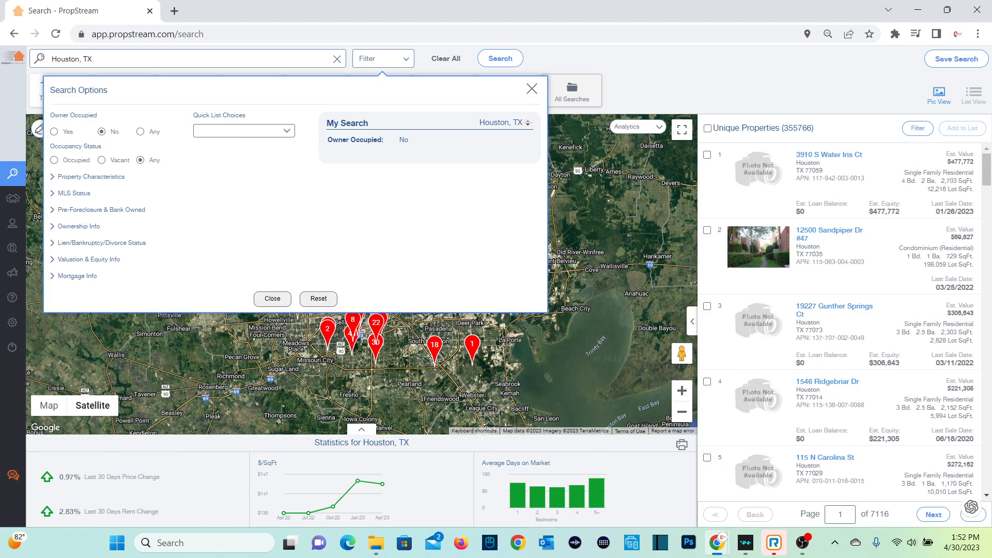
Step: Restrict the property characteristics to the Residential classification and the Single Family property type
{"action": "left_click", "coordinate": [90, 177]}
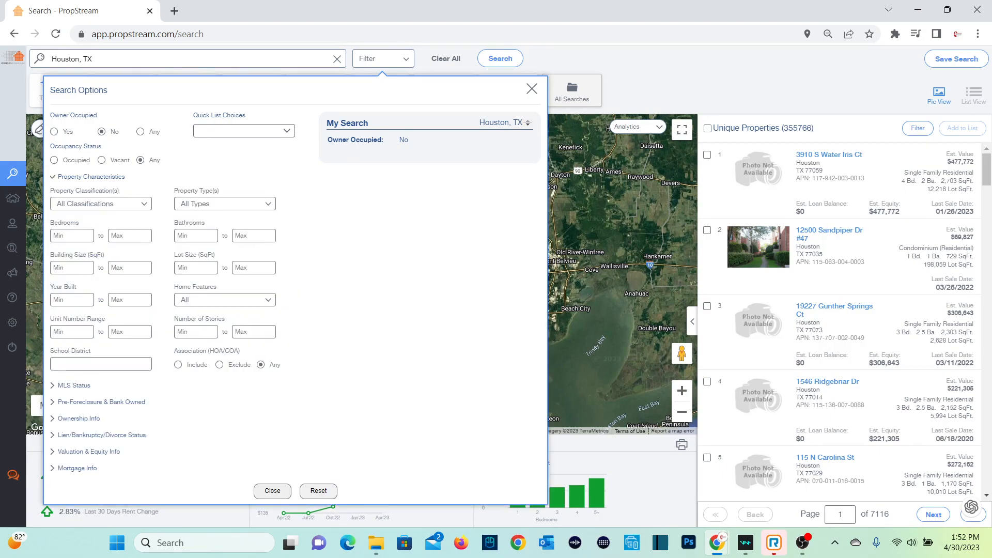
{"action": "left_click", "coordinate": [101, 203]}
{"action": "left_click", "coordinate": [96, 223]}
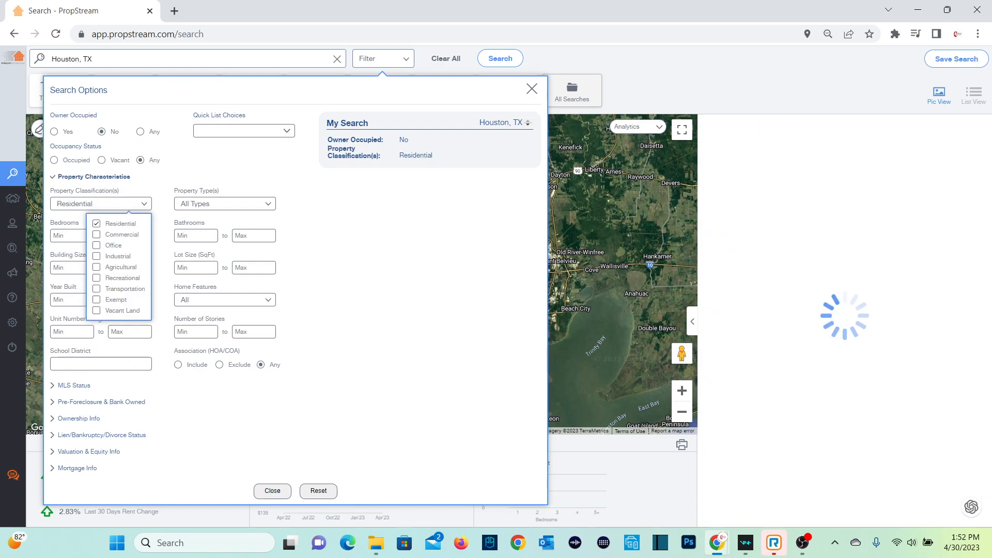
{"action": "left_click", "coordinate": [224, 203]}
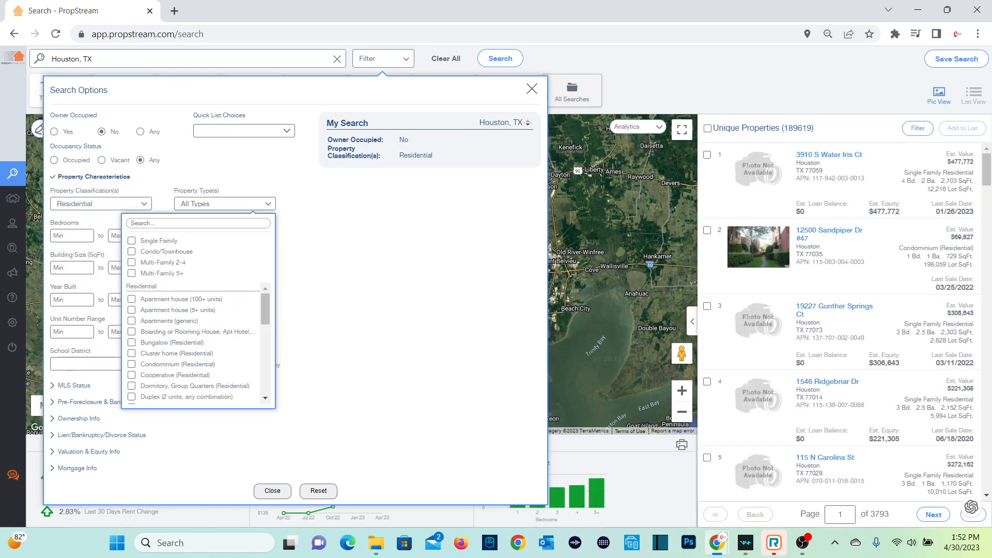
{"action": "left_click", "coordinate": [132, 241]}
Step: Set the minimum number of bedrooms to 3 and the minimum number of bathrooms to 2
{"action": "left_click", "coordinate": [71, 235]}
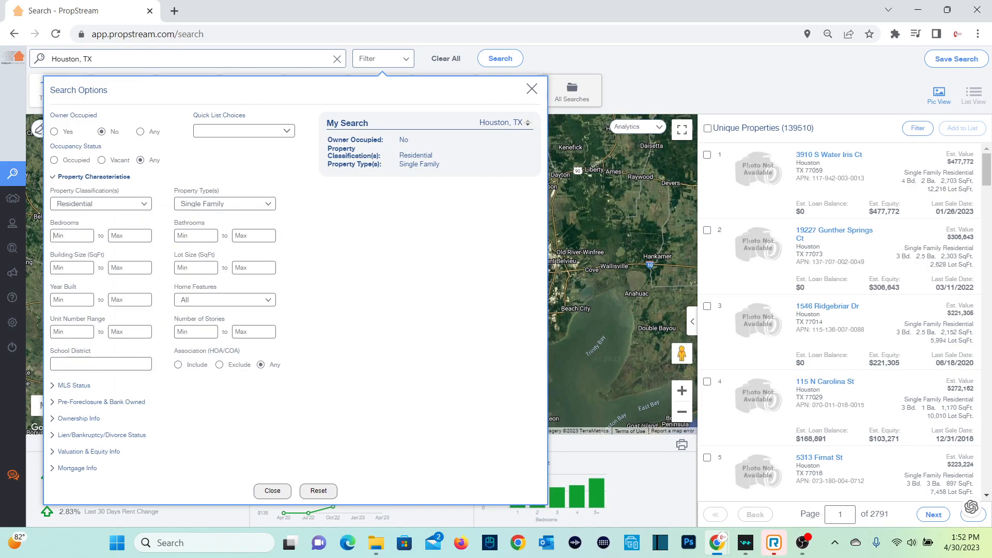
{"action": "type", "text": "3"}
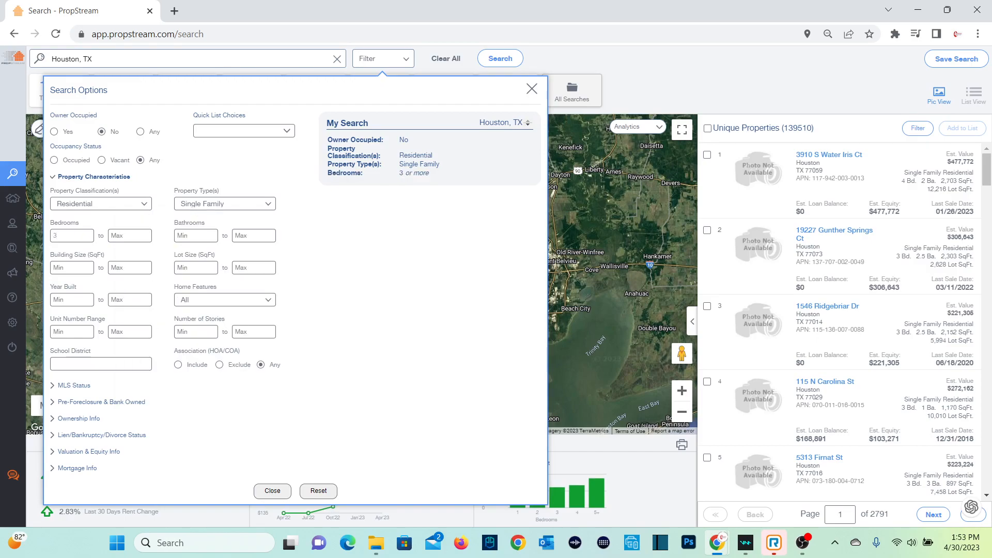
{"action": "left_click", "coordinate": [196, 236]}
{"action": "type", "text": "2"}
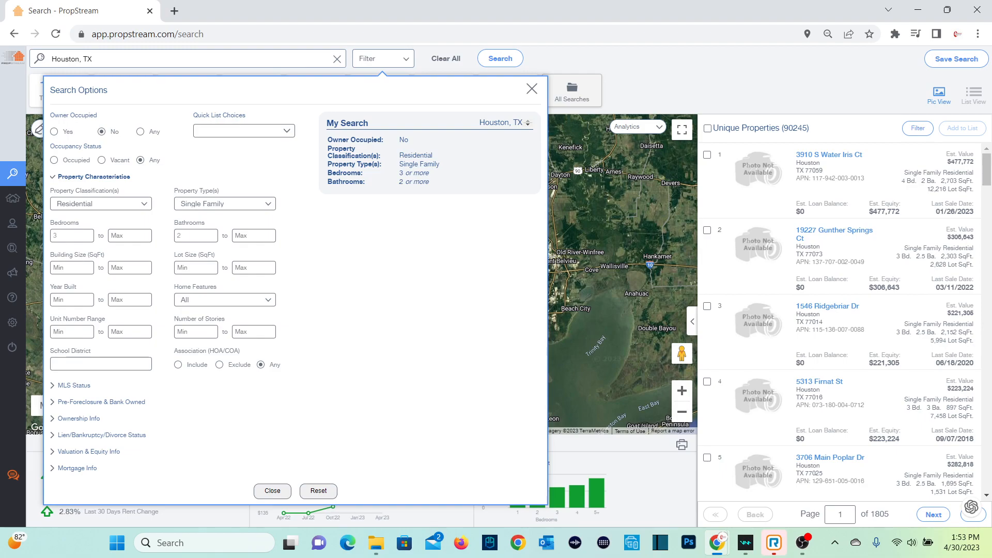
{"action": "left_click", "coordinate": [93, 177]}
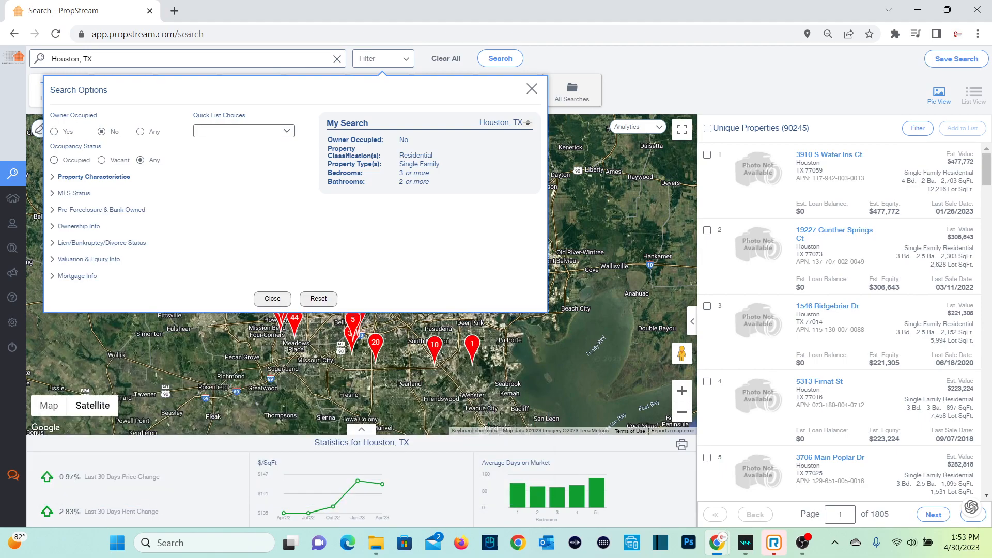
Step: Set the MLS status filter so that only properties not on the market are included
{"action": "left_click", "coordinate": [74, 194]}
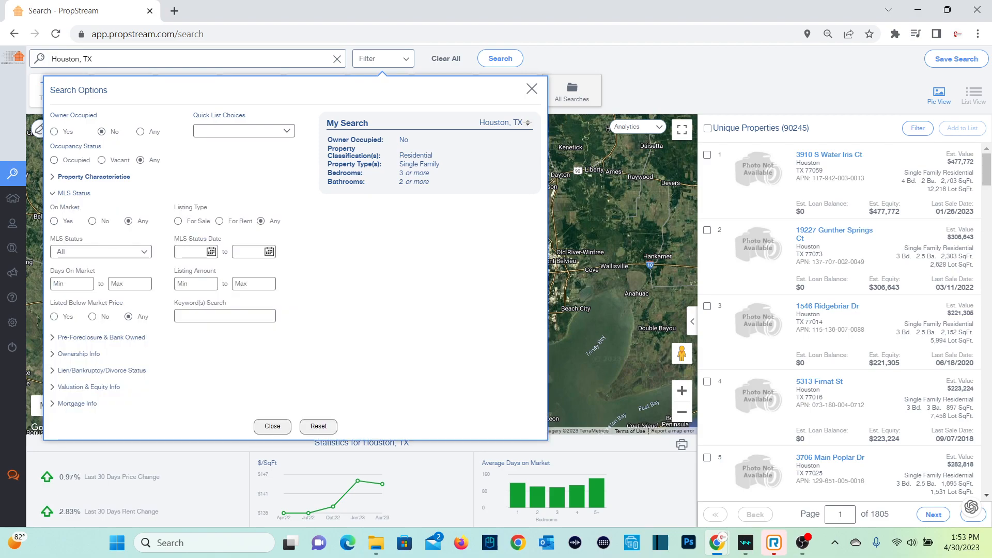
{"action": "left_click", "coordinate": [92, 221]}
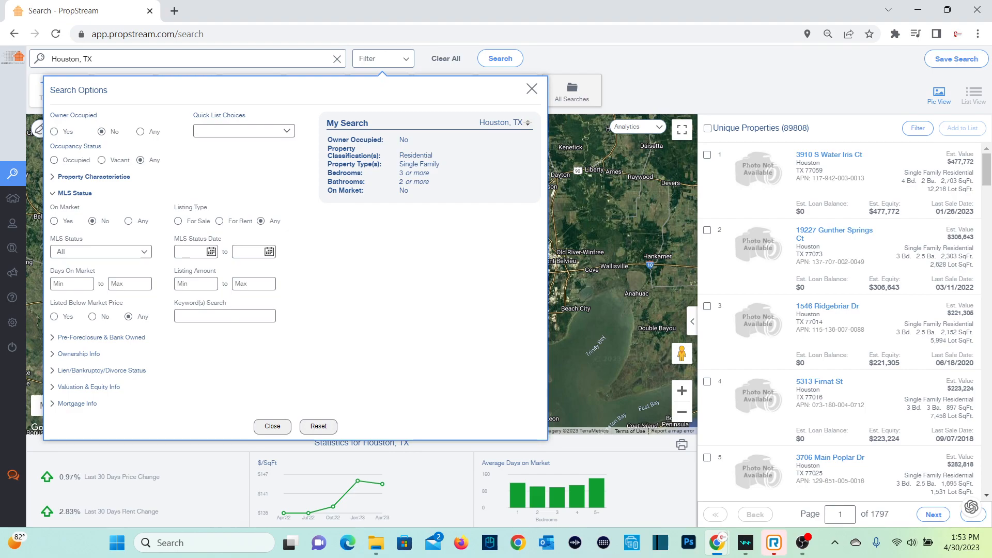
{"action": "left_click", "coordinate": [74, 194]}
Step: In the ownership filters, try a 5-year ownership minimum, clear it, and restrict the owner type to Individual
{"action": "left_click", "coordinate": [79, 226]}
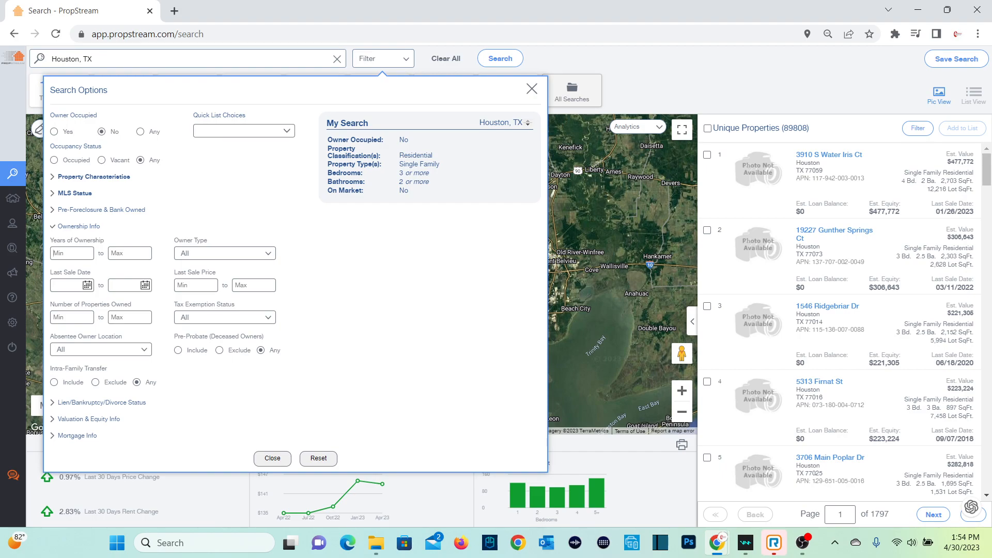
{"action": "type", "text": "5"}
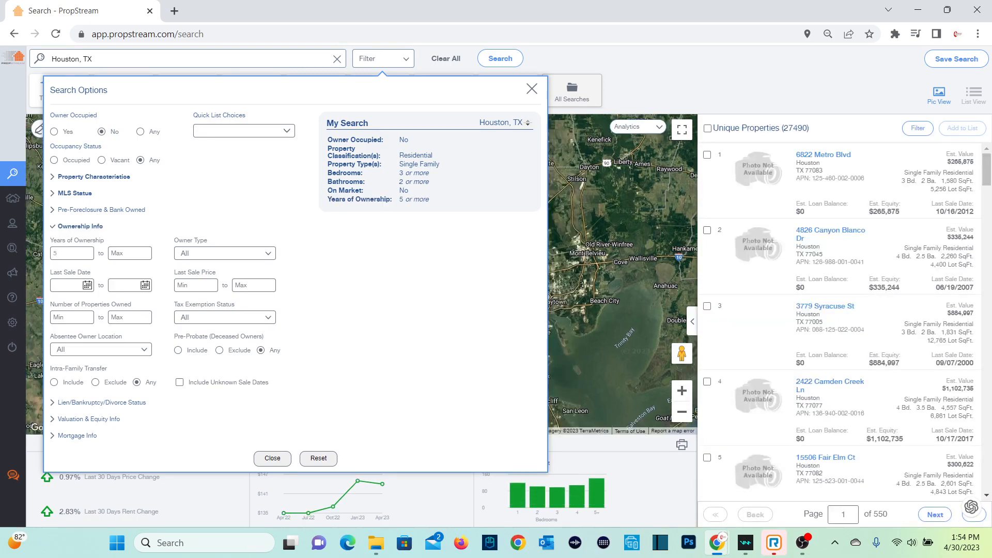
{"action": "key", "text": "BackSpace"}
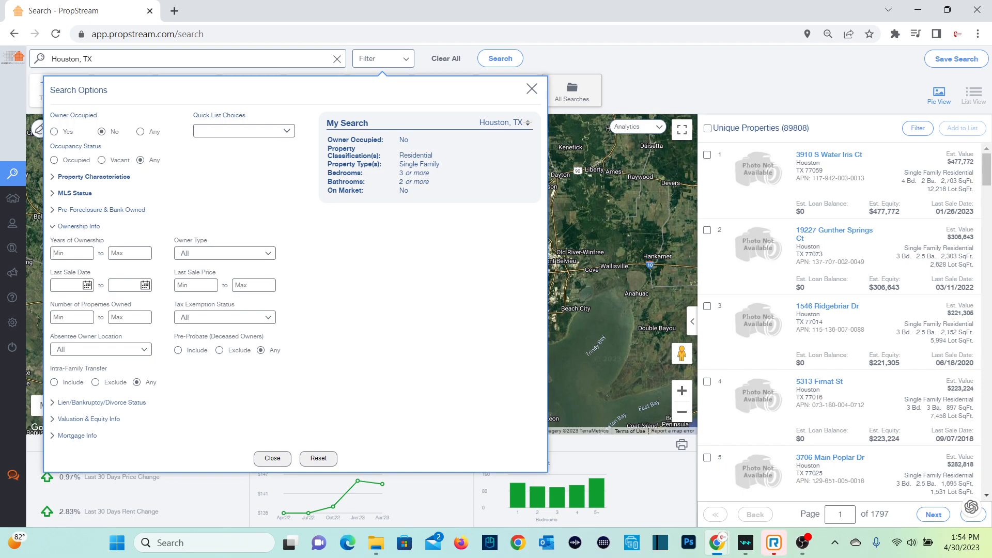
{"action": "left_click", "coordinate": [267, 253]}
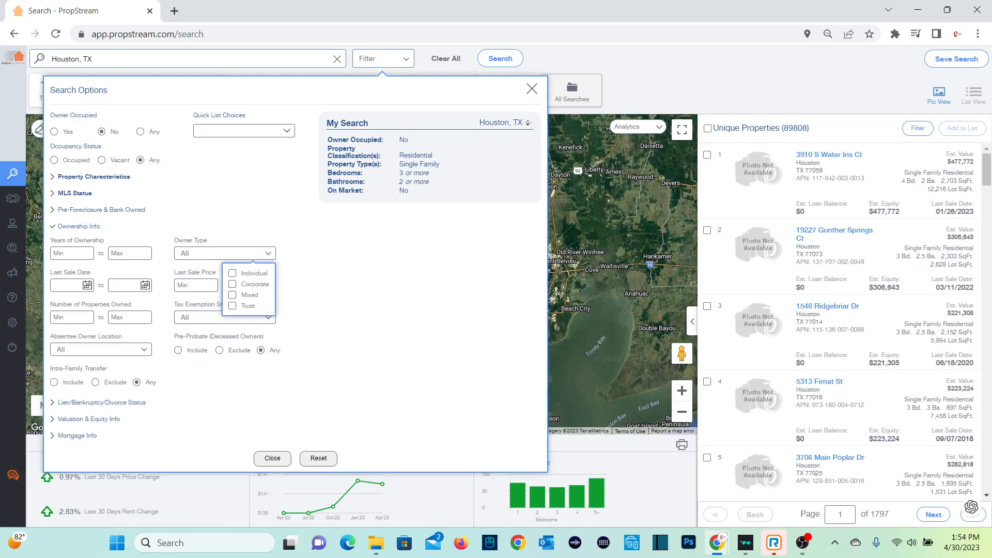
{"action": "left_click", "coordinate": [232, 274]}
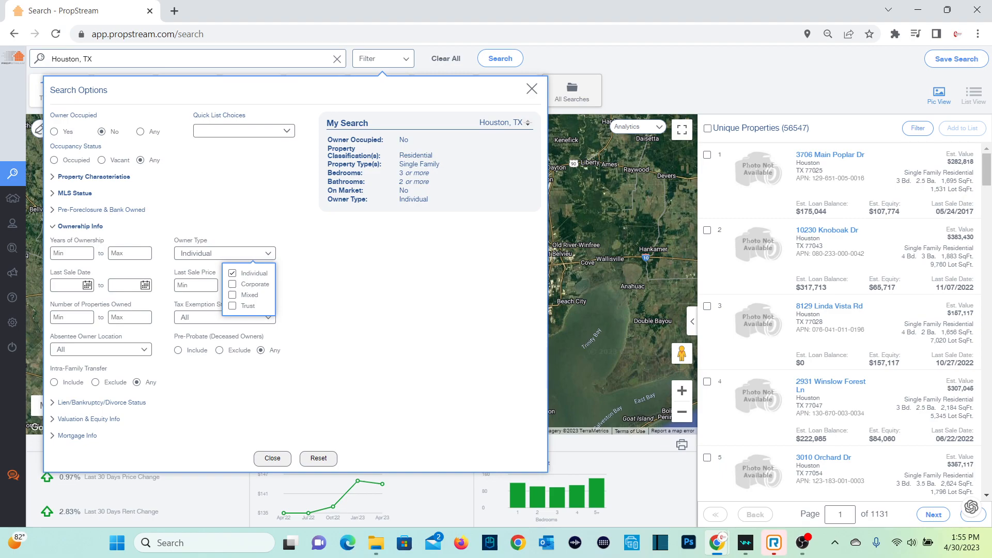
{"action": "left_click", "coordinate": [80, 226]}
Step: Limit the estimated property value to a range of 150,000 to 400,000
{"action": "left_click", "coordinate": [88, 259]}
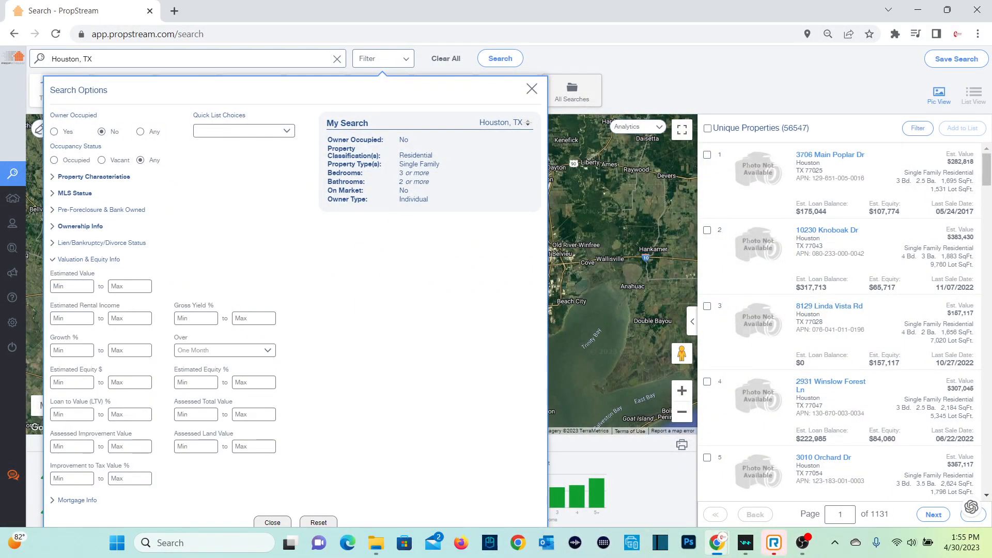
{"action": "type", "text": "150,00"}
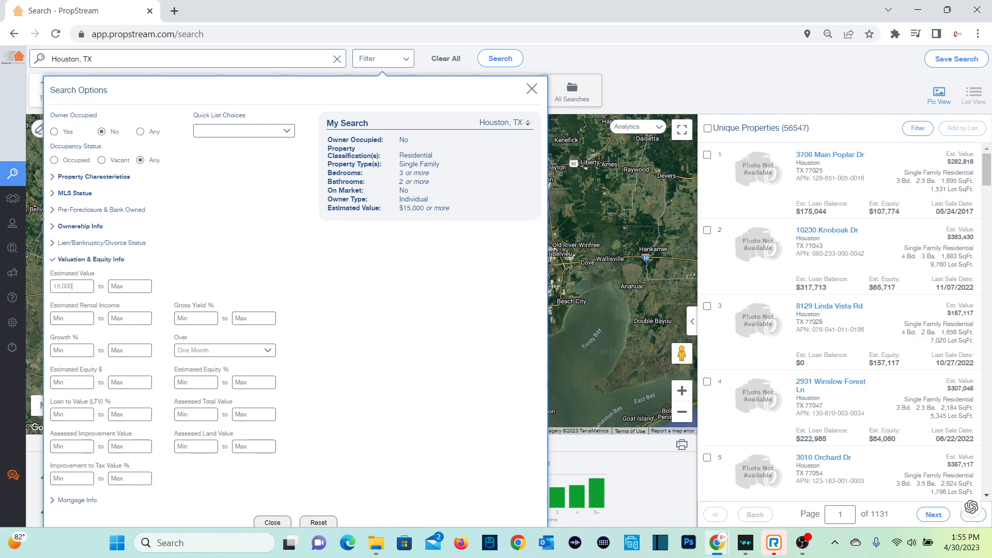
{"action": "type", "text": "0"}
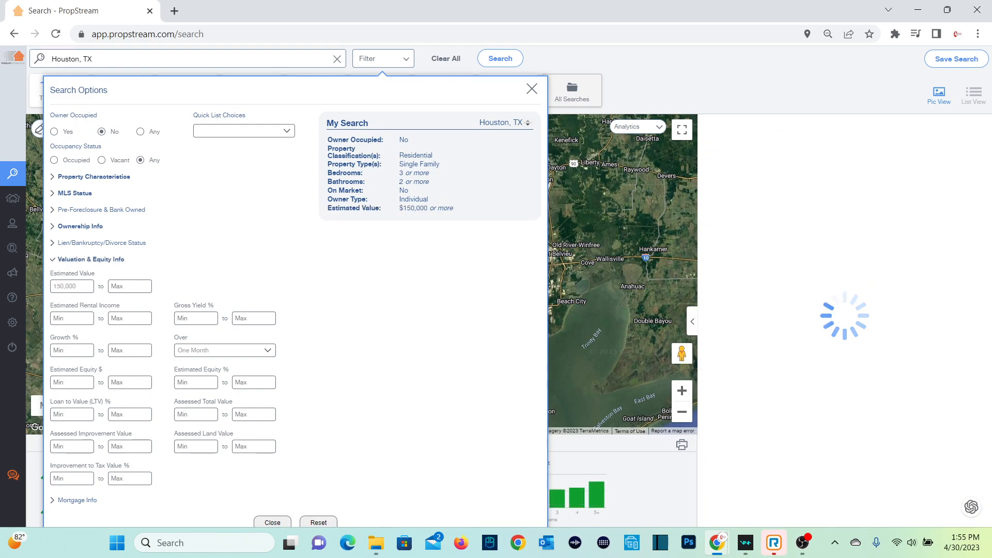
{"action": "key", "text": "Tab"}
{"action": "type", "text": "400,000"}
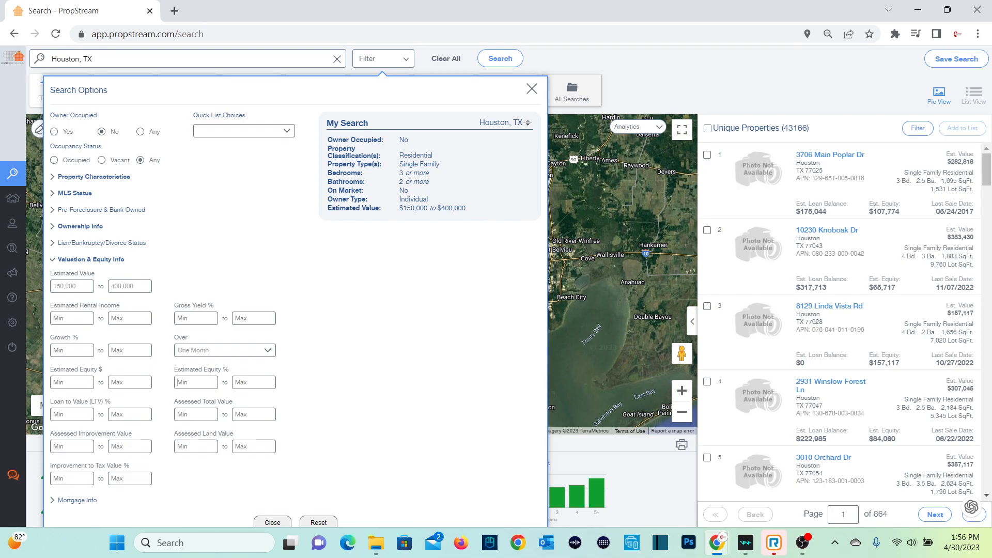
Step: Set the minimum estimated equity percentage to 100
{"action": "type", "text": "100"}
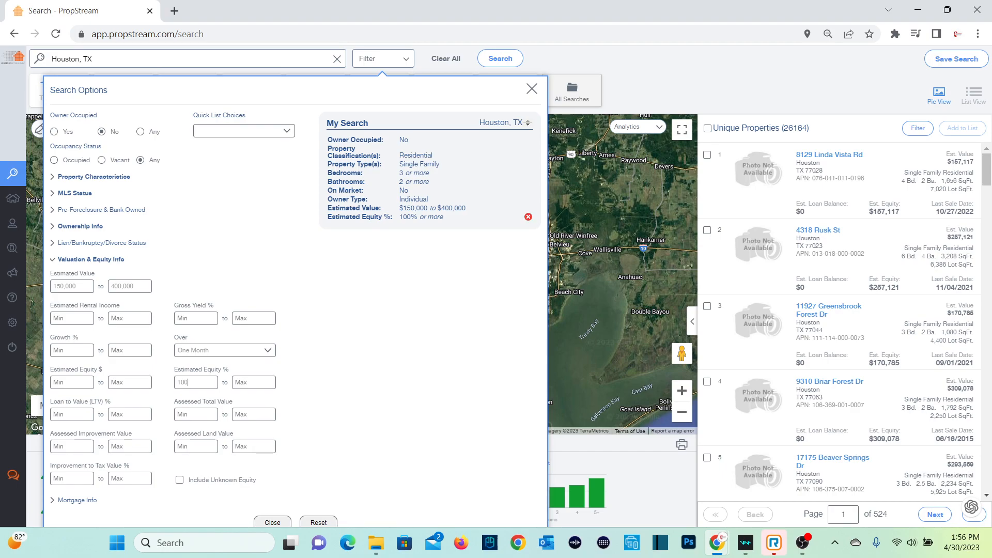
{"action": "left_click", "coordinate": [90, 259]}
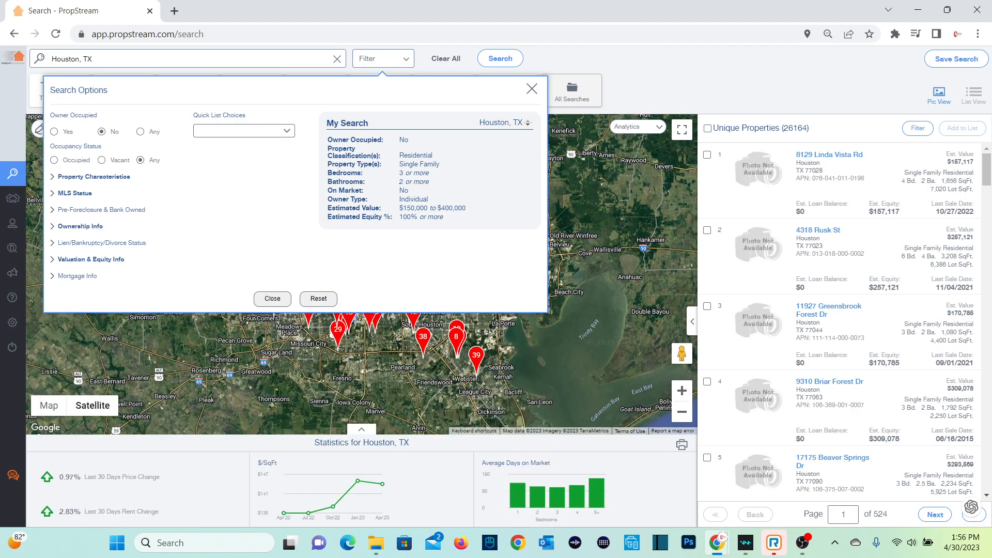
Step: Set the Free & Clear mortgage filter to Include and require at least 5 years of ownership
{"action": "left_click", "coordinate": [77, 276]}
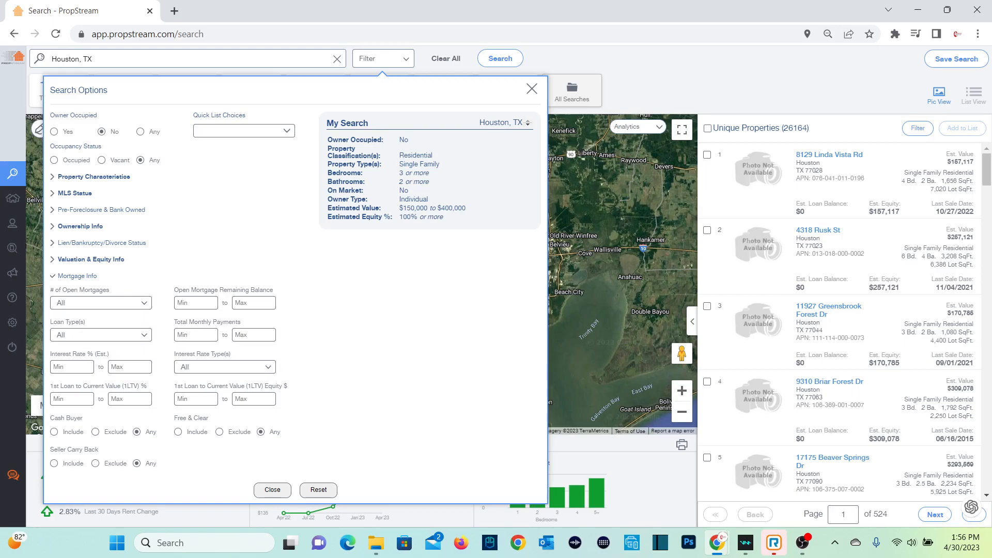
{"action": "left_click", "coordinate": [178, 432]}
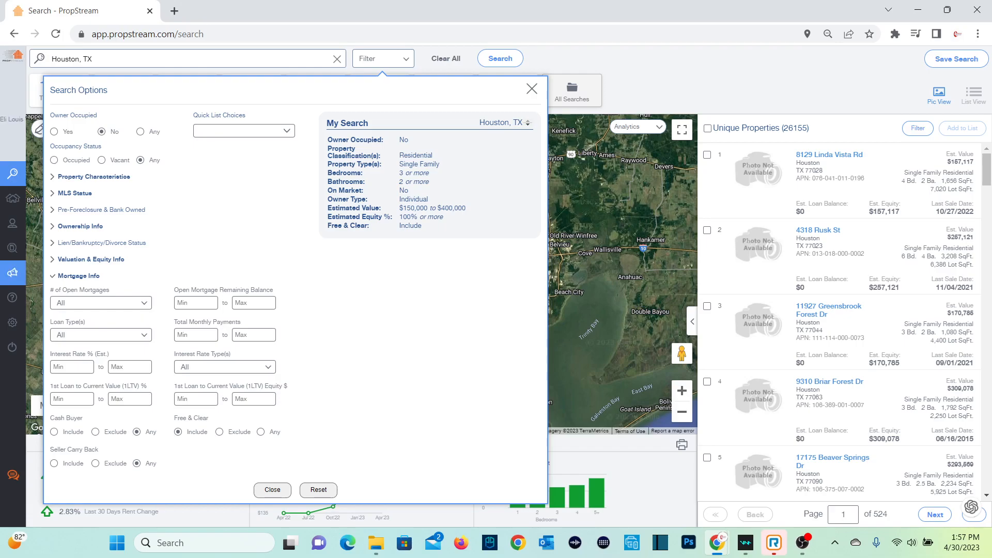
{"action": "left_click", "coordinate": [80, 226]}
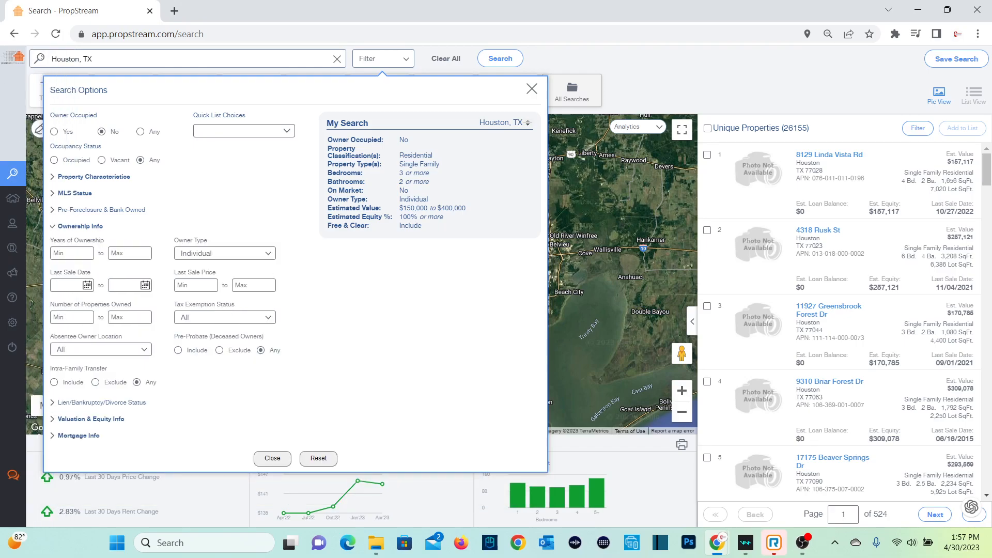
{"action": "type", "text": "5"}
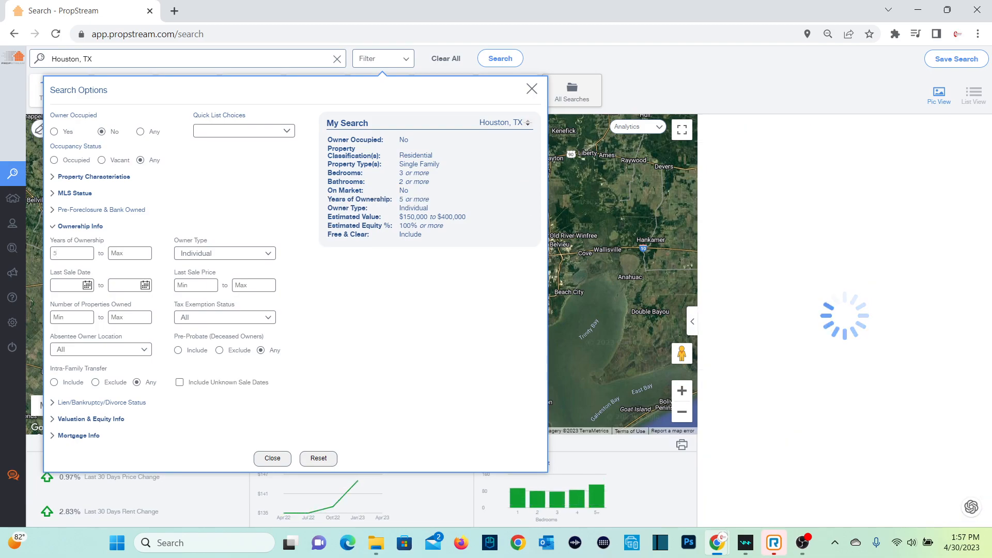